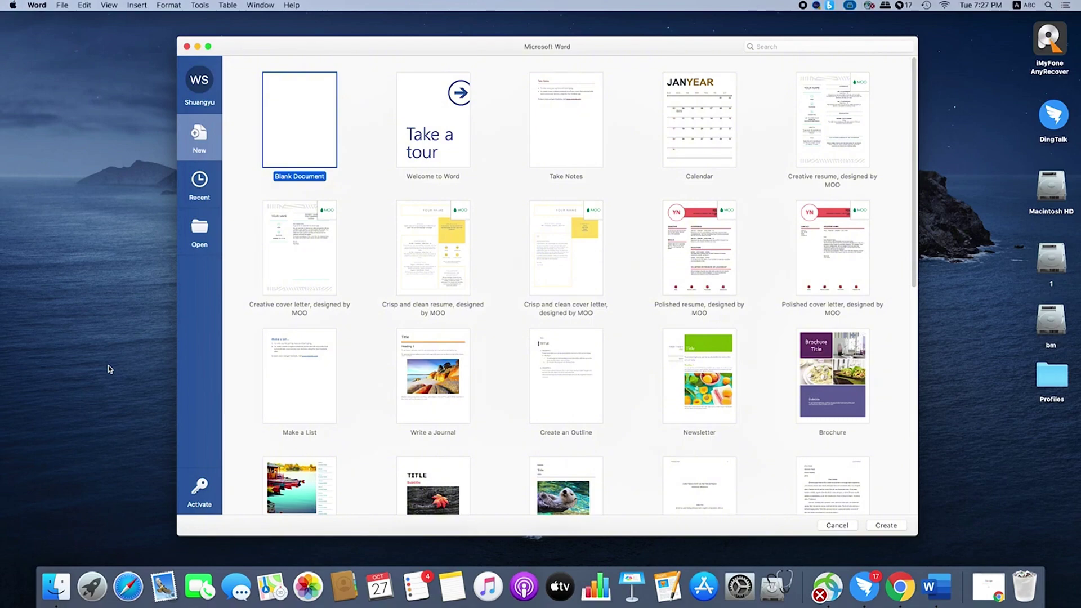
Dismiss the Word template gallery, go to the Utilities folder, and launch Terminal
{"action": "left_click", "coordinate": [197, 47]}
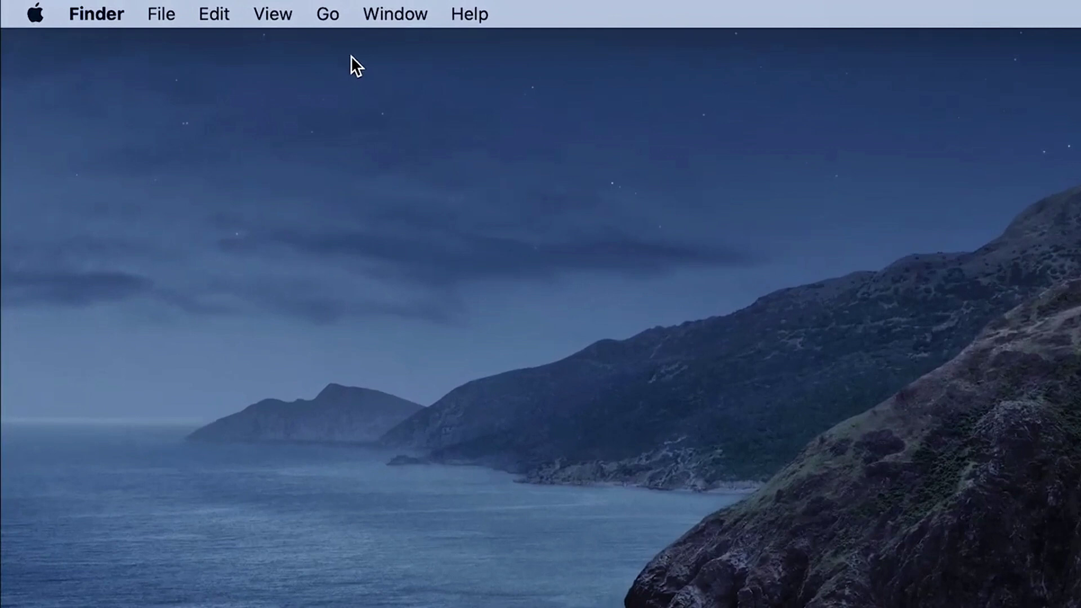
{"action": "left_click", "coordinate": [329, 20]}
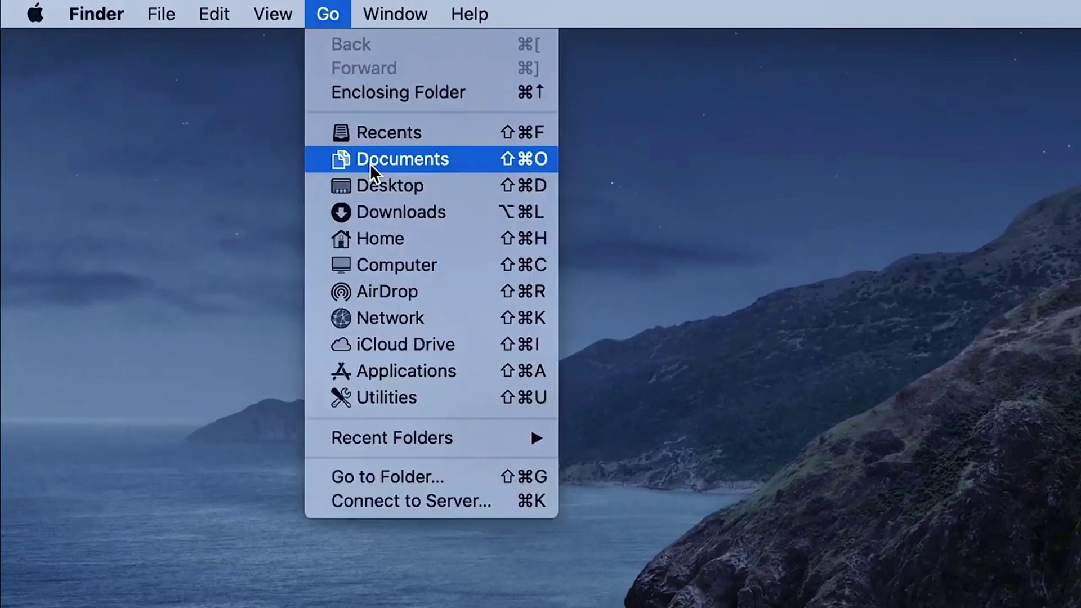
{"action": "left_click", "coordinate": [408, 397]}
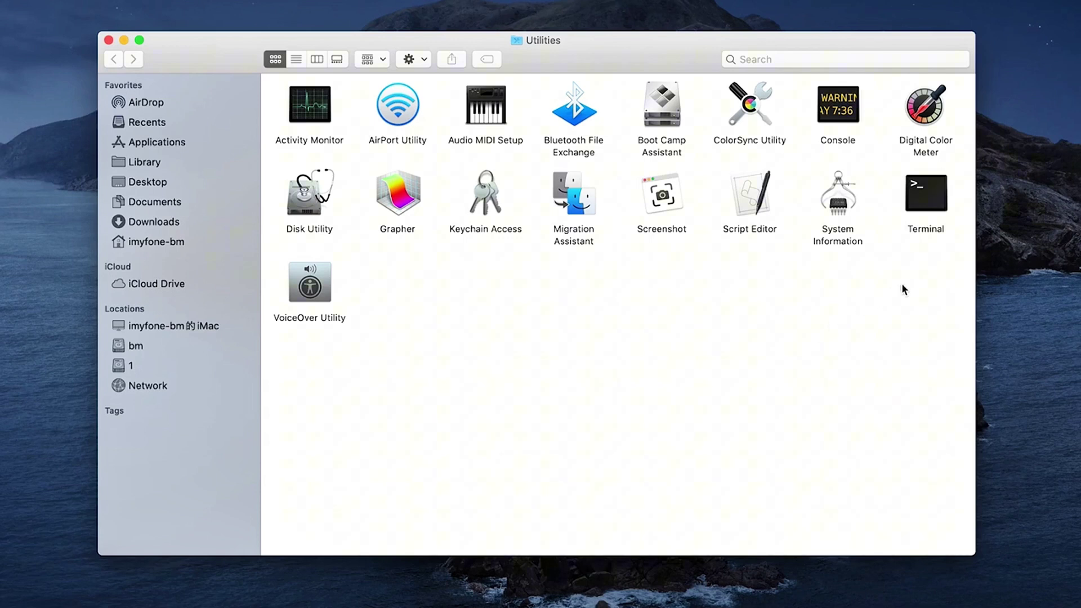
{"action": "double_click", "coordinate": [926, 195]}
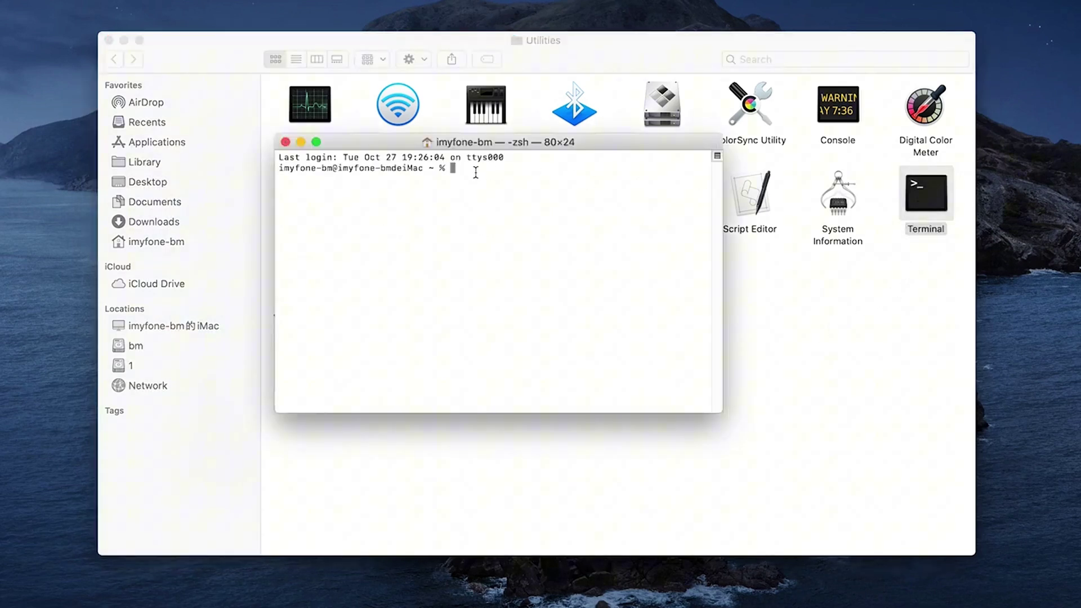
{"action": "type", "text": "open $TMP"}
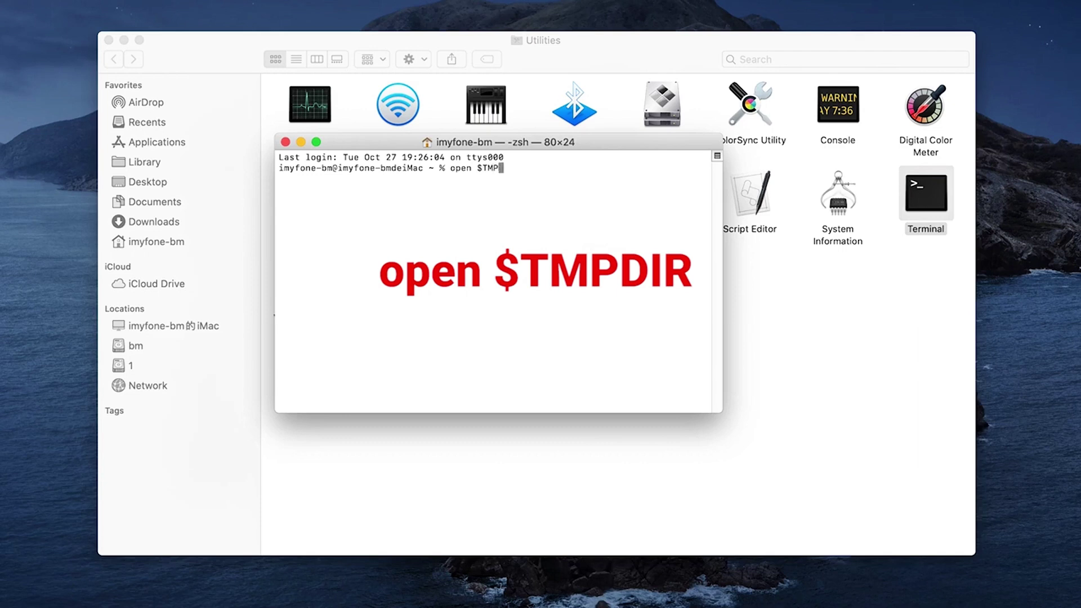
{"action": "type", "text": "DIR"}
Run open $TMPDIR to show the Mac's temporary folder 'T' in Finder
{"action": "key", "text": "Return"}
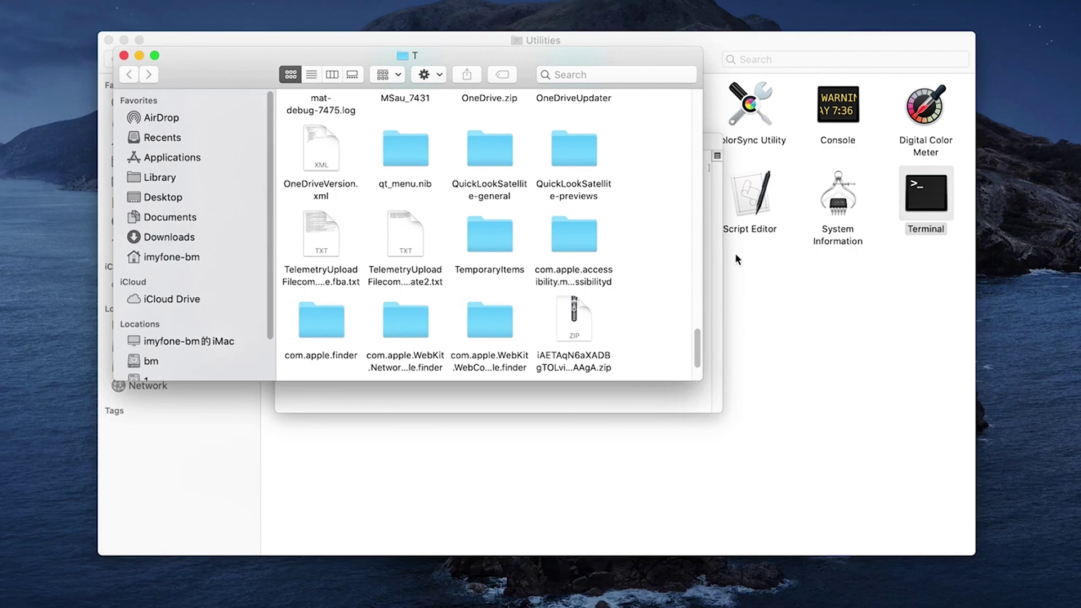
{"action": "mouse_move", "coordinate": [698, 342]}
{"action": "left_mouse_down"}
{"action": "mouse_move", "coordinate": [697, 316]}
{"action": "mouse_move", "coordinate": [698, 336]}
{"action": "left_mouse_up"}
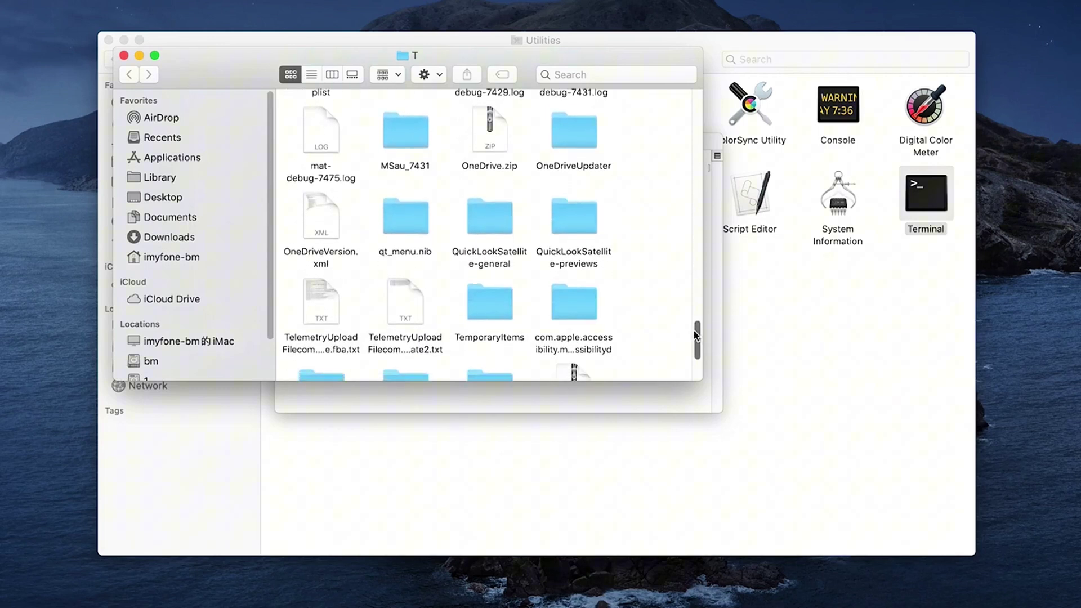
Select the TemporaryItems folder inside the temporary 'T' folder
{"action": "left_click", "coordinate": [494, 298]}
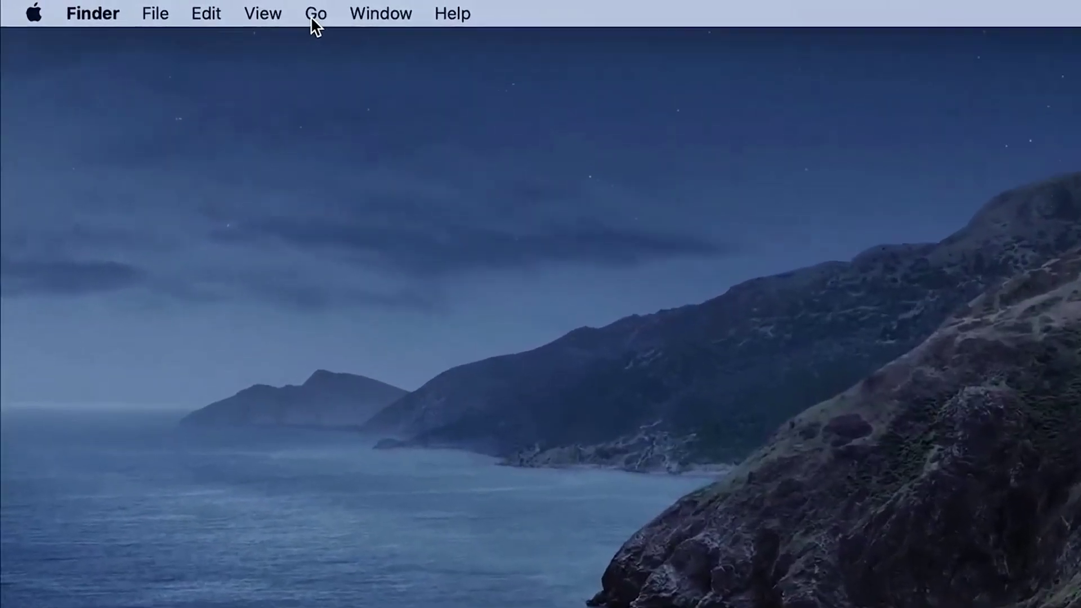
Go to Documents and paste Word's AutoRecovery path into the search field, selecting it
{"action": "left_click", "coordinate": [317, 9]}
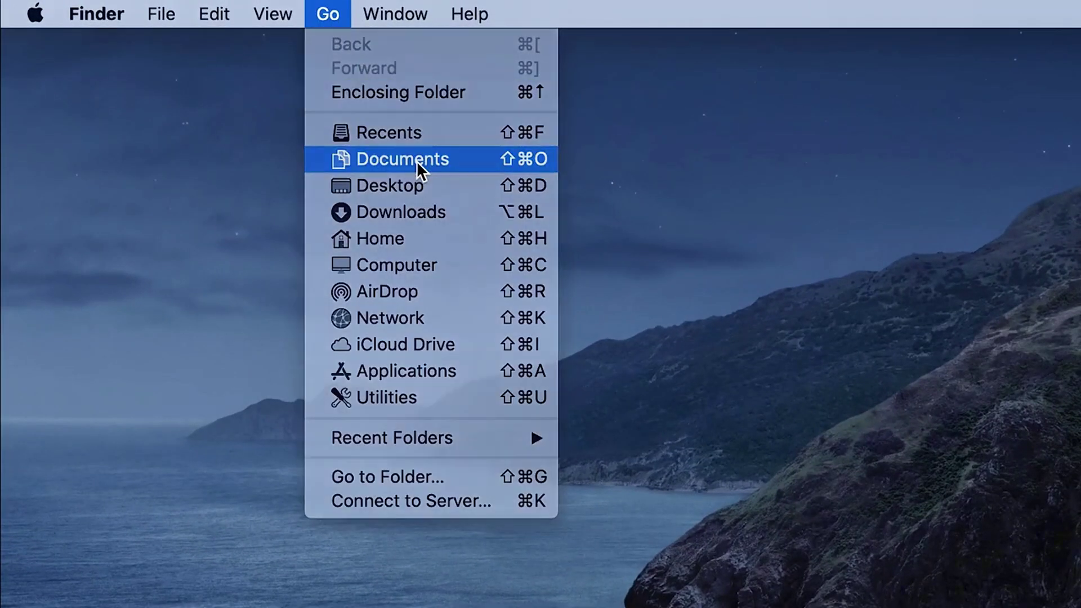
{"action": "left_click", "coordinate": [417, 160]}
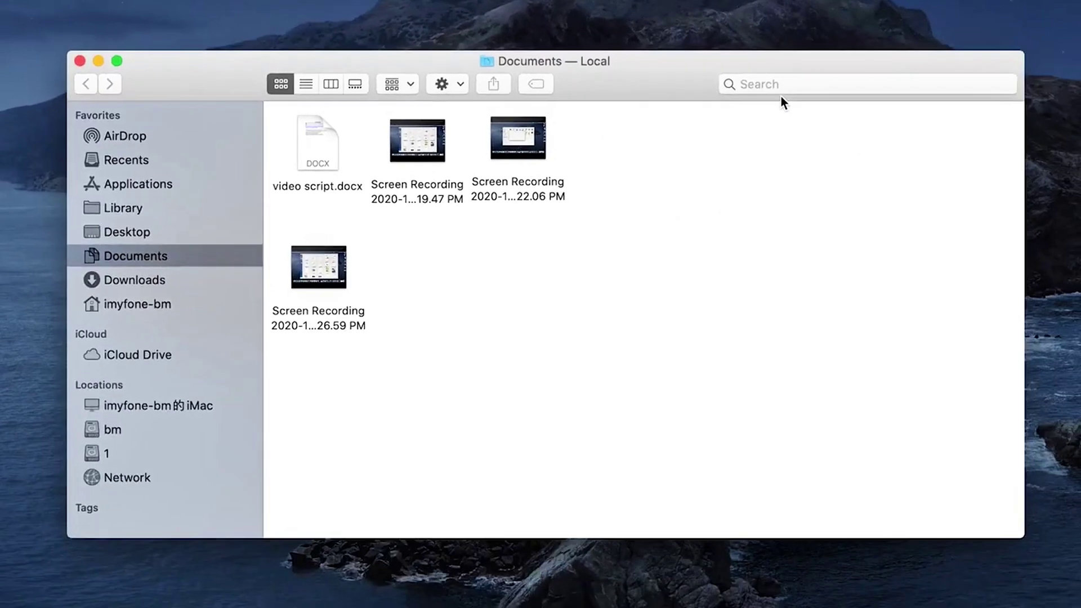
{"action": "left_click", "coordinate": [786, 84]}
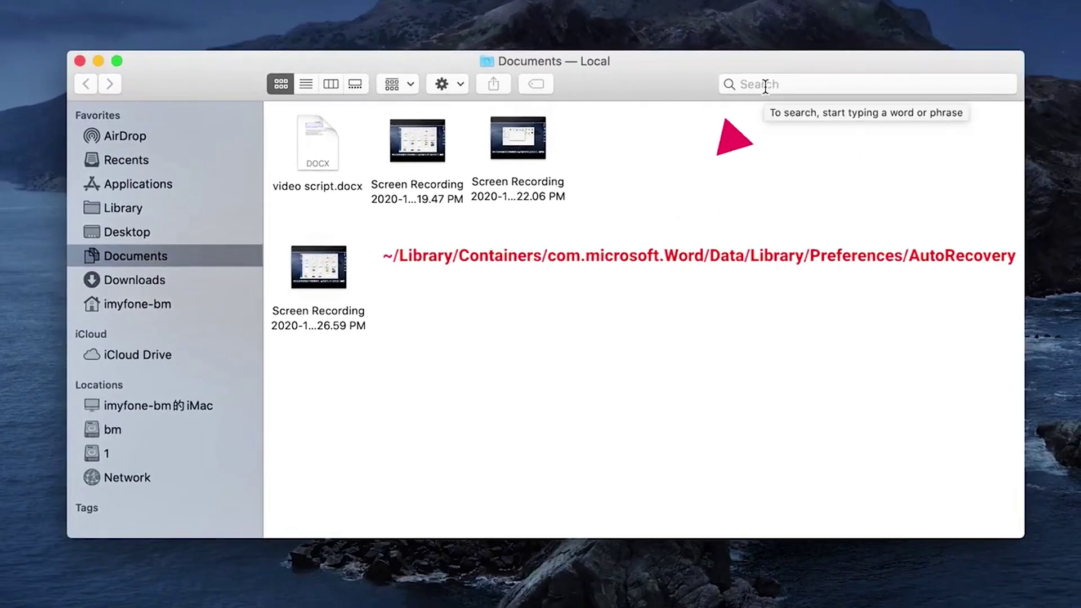
{"action": "right_click", "coordinate": [763, 87]}
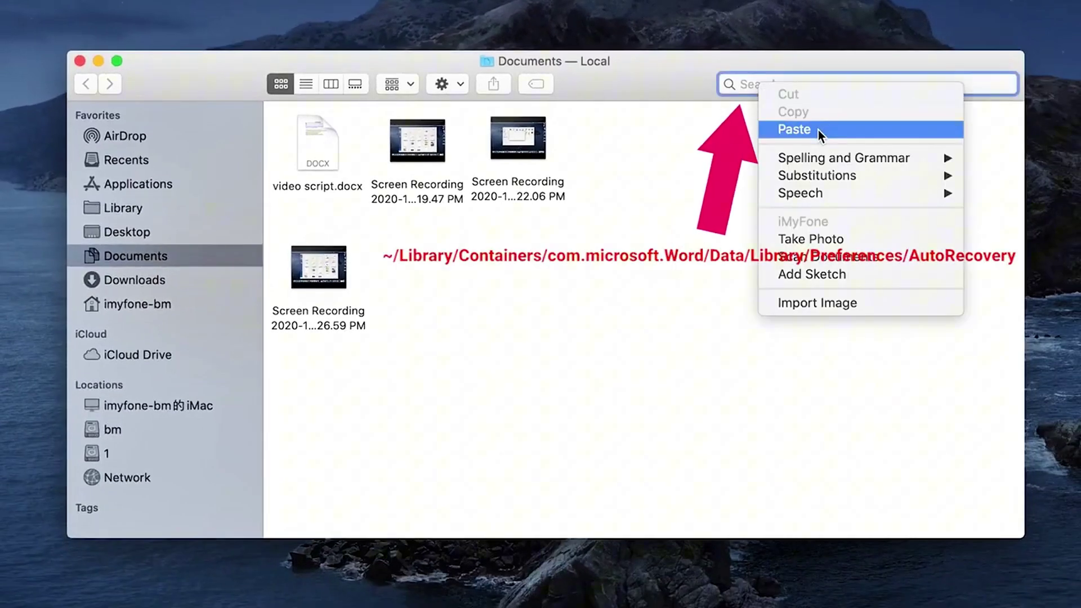
{"action": "left_click", "coordinate": [794, 128]}
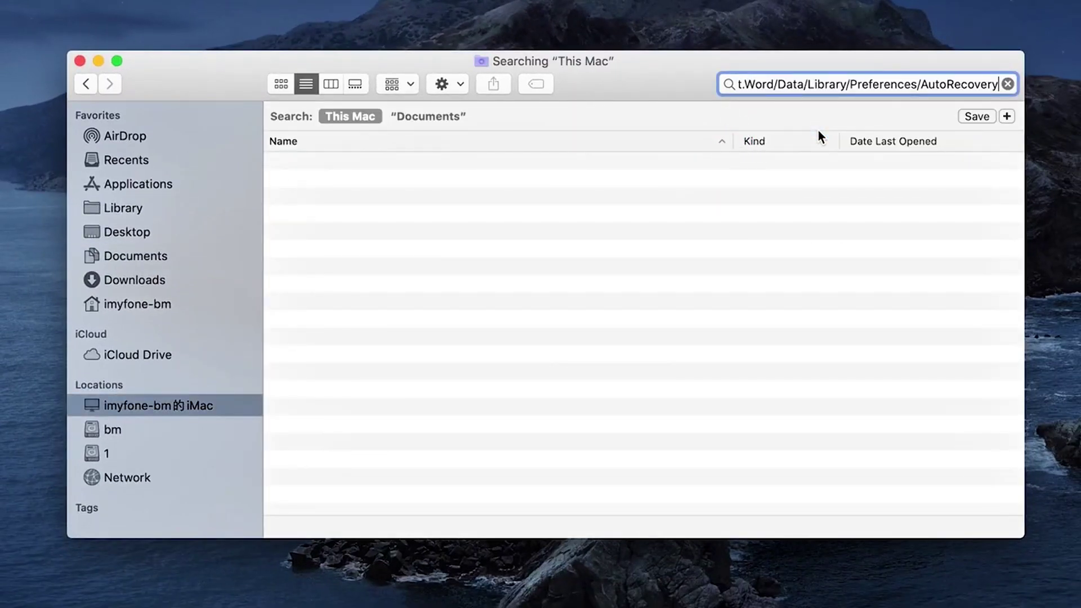
{"action": "key", "text": "super+a"}
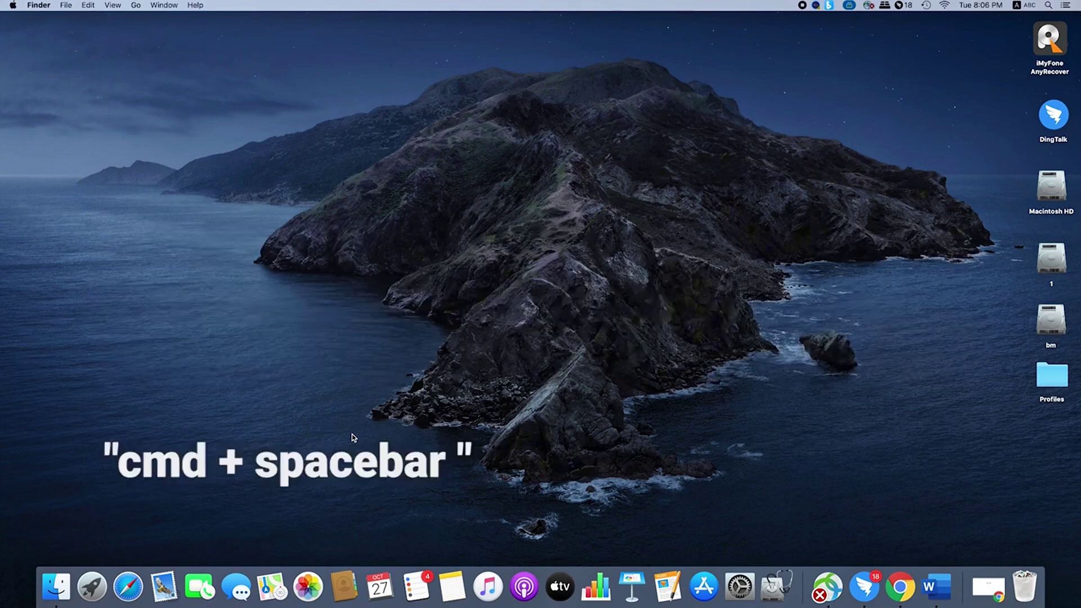
Bring up Spotlight to search for Time Machine
{"action": "key", "text": "super+space"}
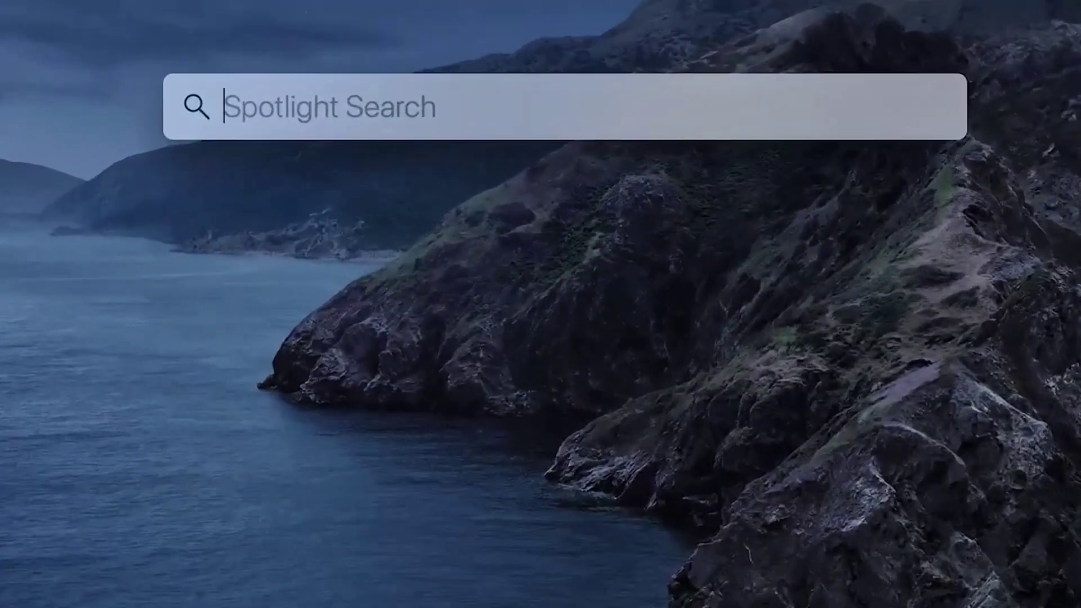
{"action": "type", "text": "time"}
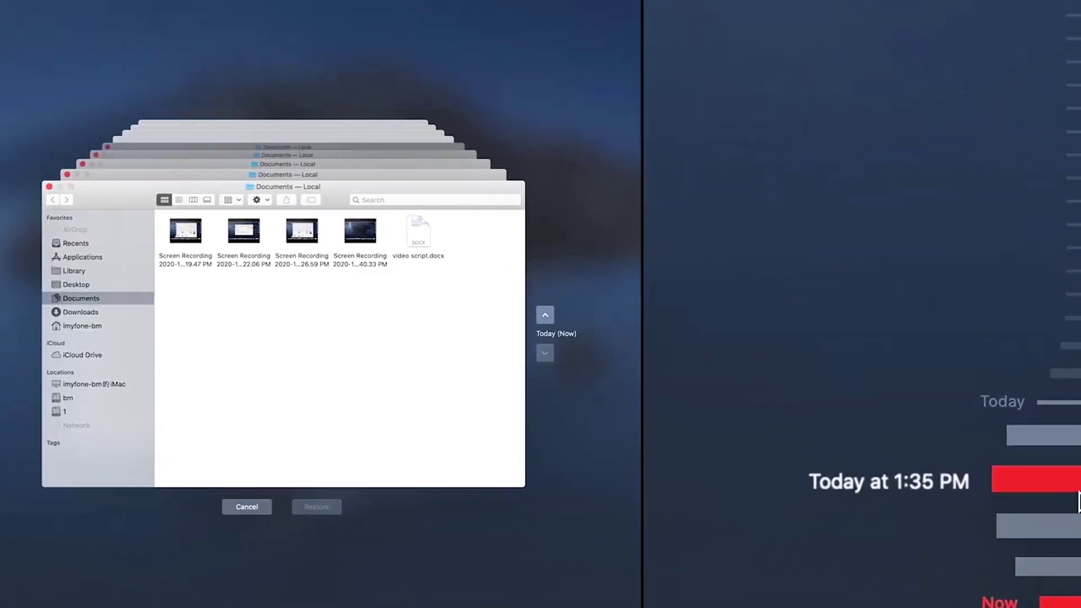
Go to the Today 7:44 PM backup, select video script.docx, and restore it
{"action": "left_click", "coordinate": [1068, 537]}
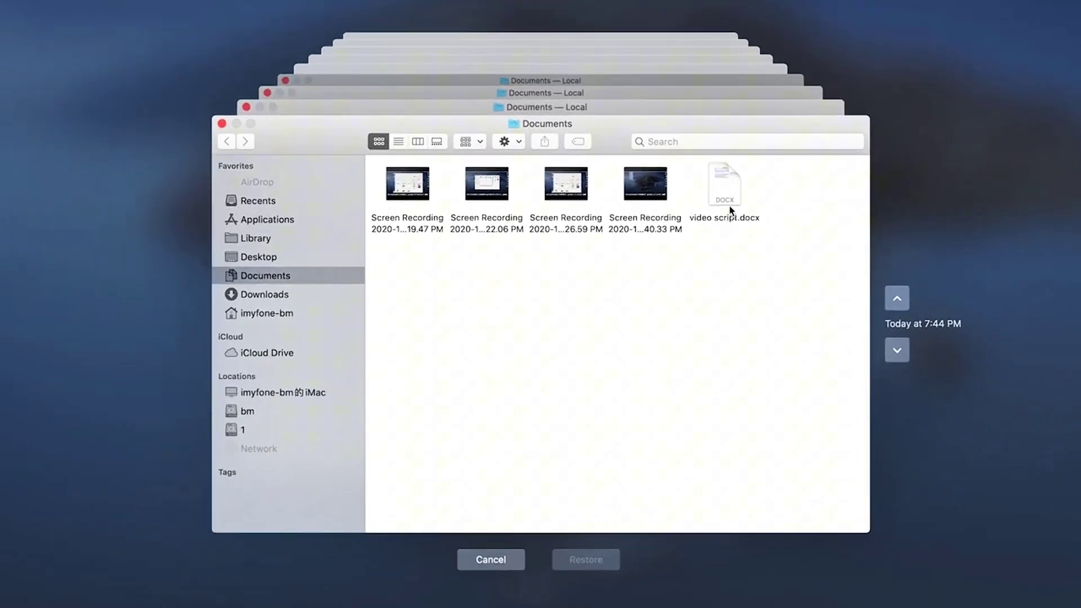
{"action": "left_click", "coordinate": [727, 213]}
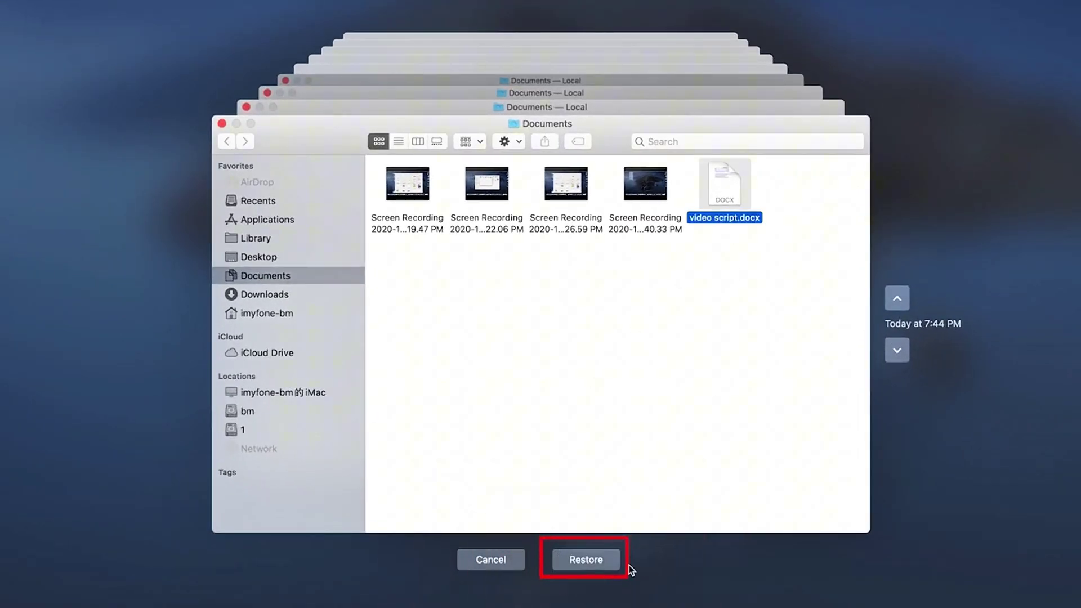
{"action": "left_click", "coordinate": [597, 566]}
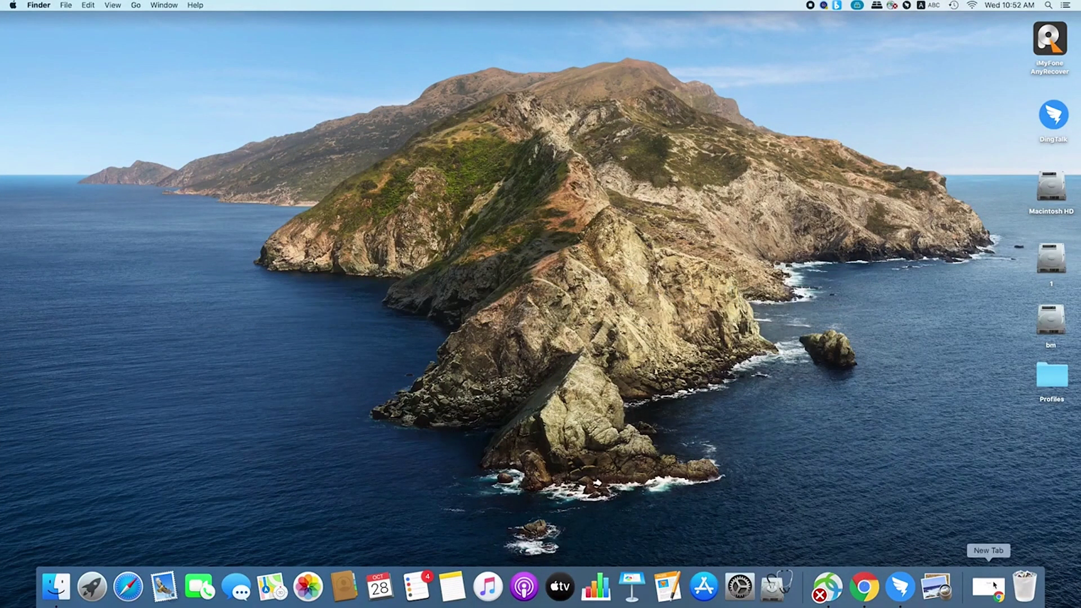
{"action": "left_click", "coordinate": [988, 585]}
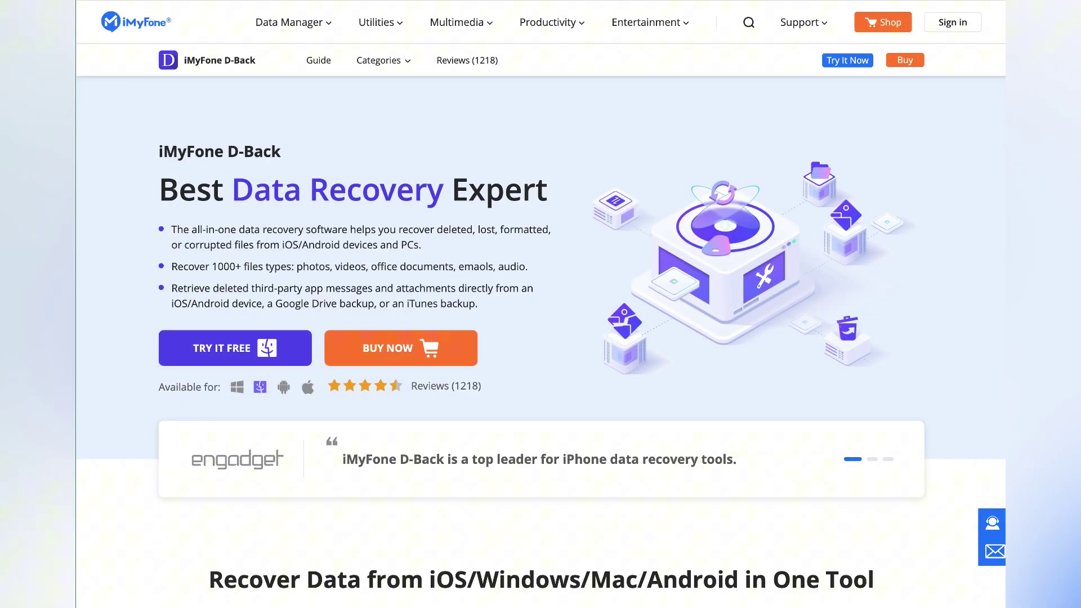
{"action": "scroll", "coordinate": [997, 283], "scroll_direction": "down", "scroll_amount": 3}
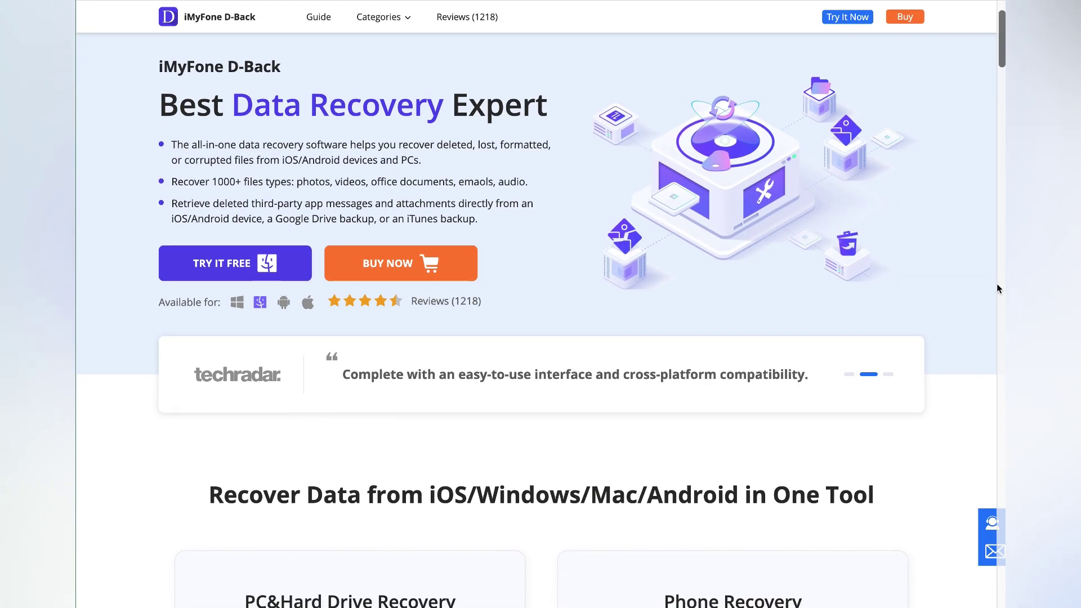
{"action": "scroll", "coordinate": [996, 283], "scroll_direction": "down", "scroll_amount": 5}
{"action": "scroll", "coordinate": [997, 283], "scroll_direction": "down", "scroll_amount": 3}
{"action": "scroll", "coordinate": [998, 283], "scroll_direction": "down", "scroll_amount": 2}
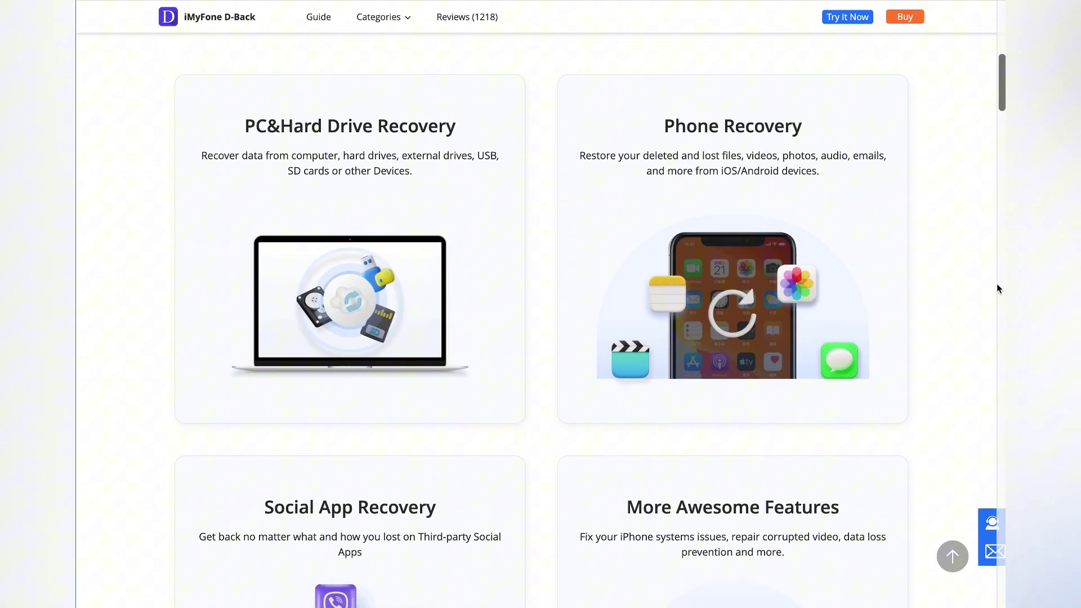
{"action": "scroll", "coordinate": [996, 288], "scroll_direction": "down", "scroll_amount": 4}
{"action": "scroll", "coordinate": [997, 288], "scroll_direction": "down", "scroll_amount": 2}
{"action": "scroll", "coordinate": [998, 288], "scroll_direction": "down", "scroll_amount": 2}
{"action": "scroll", "coordinate": [997, 289], "scroll_direction": "down", "scroll_amount": 2}
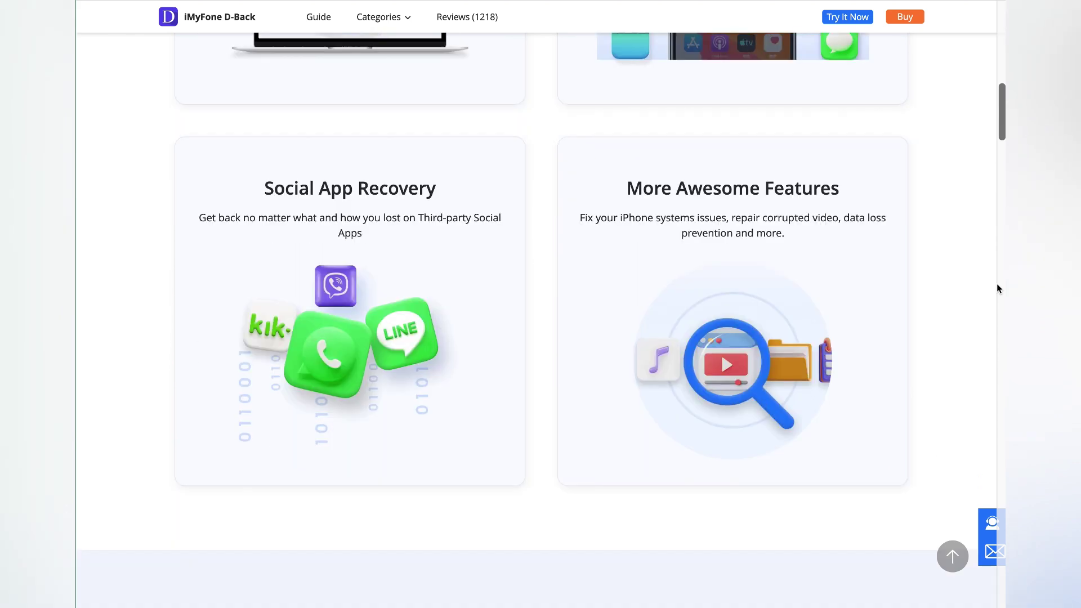
{"action": "scroll", "coordinate": [999, 289], "scroll_direction": "down", "scroll_amount": 3}
{"action": "scroll", "coordinate": [999, 290], "scroll_direction": "down", "scroll_amount": 3}
{"action": "scroll", "coordinate": [998, 290], "scroll_direction": "down", "scroll_amount": 3}
{"action": "scroll", "coordinate": [998, 289], "scroll_direction": "down", "scroll_amount": 1}
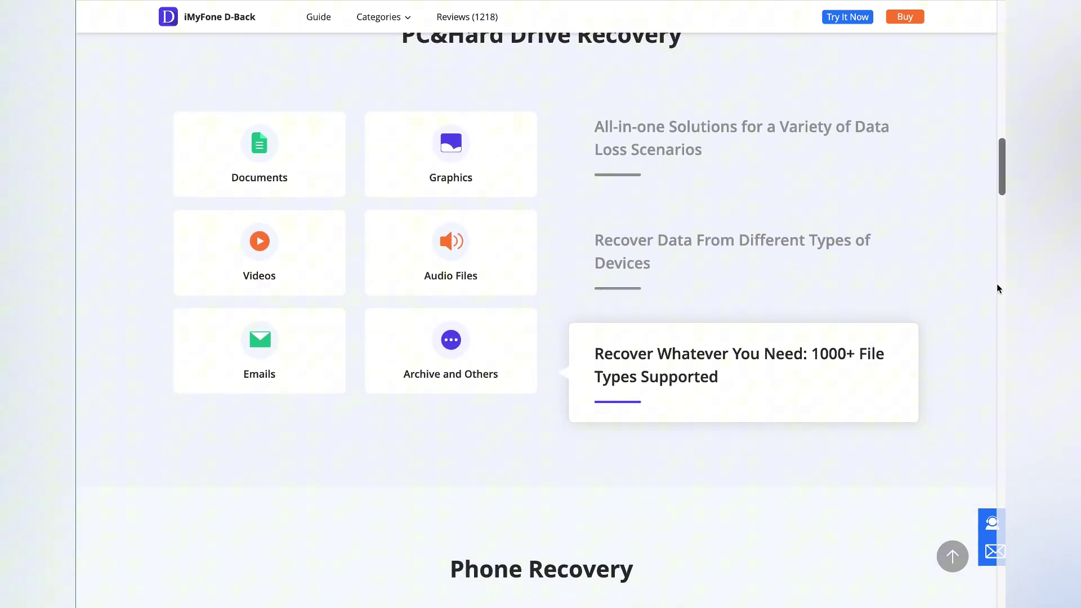
{"action": "scroll", "coordinate": [999, 288], "scroll_direction": "down", "scroll_amount": 4}
{"action": "scroll", "coordinate": [998, 289], "scroll_direction": "down", "scroll_amount": 3}
{"action": "scroll", "coordinate": [999, 289], "scroll_direction": "down", "scroll_amount": 1}
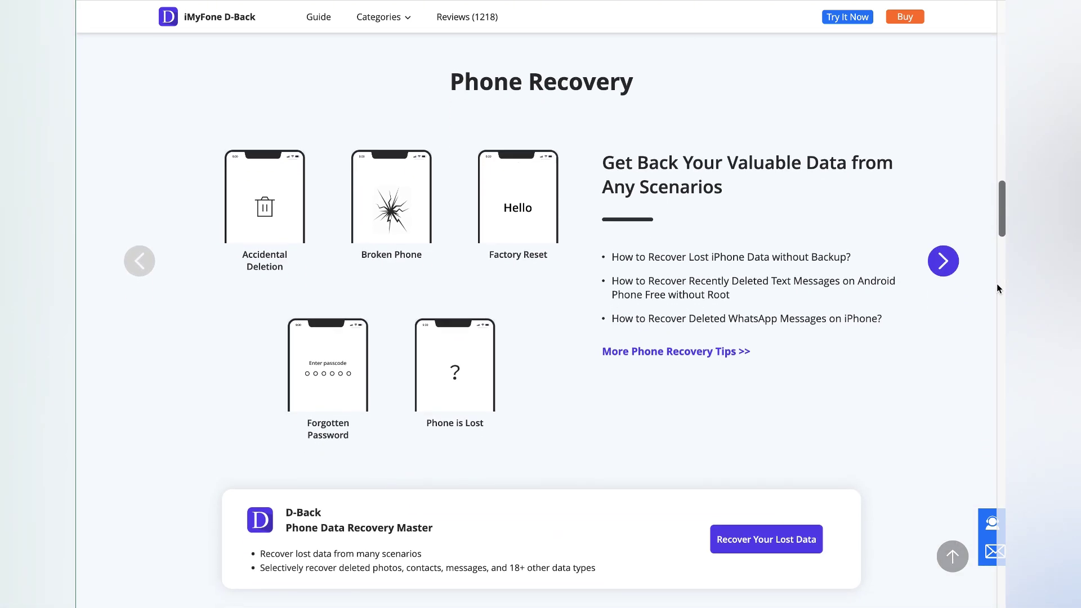
{"action": "left_click", "coordinate": [943, 261]}
{"action": "scroll", "coordinate": [944, 260], "scroll_direction": "down", "scroll_amount": 3}
{"action": "scroll", "coordinate": [944, 264], "scroll_direction": "down", "scroll_amount": 3}
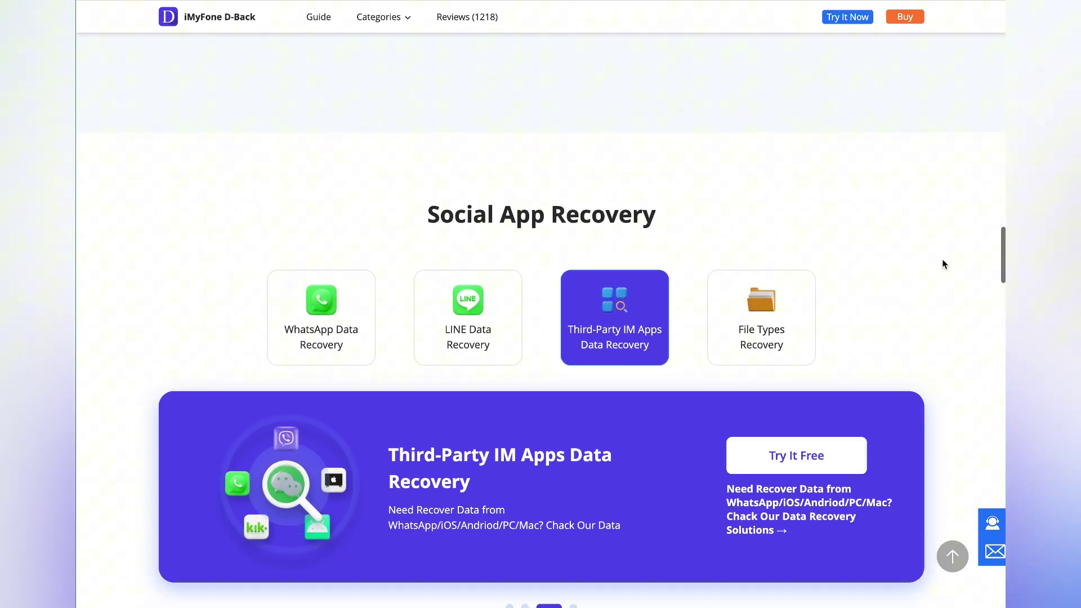
{"action": "scroll", "coordinate": [944, 265], "scroll_direction": "down", "scroll_amount": 2}
{"action": "left_click", "coordinate": [321, 197]}
{"action": "left_click", "coordinate": [468, 196]}
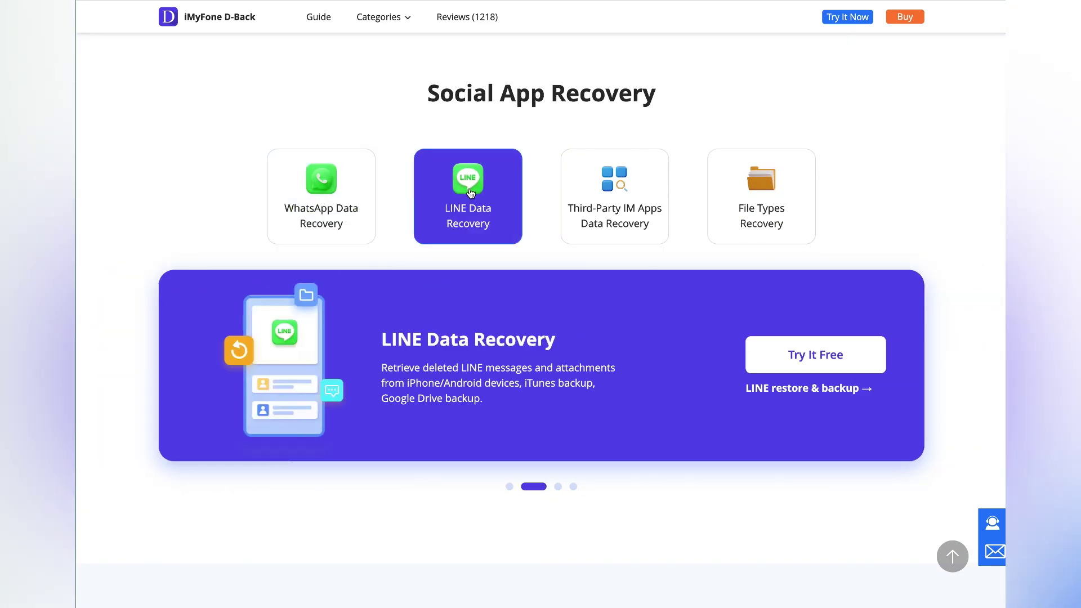
{"action": "left_click", "coordinate": [614, 196]}
{"action": "left_click", "coordinate": [761, 197]}
{"action": "scroll", "coordinate": [961, 272], "scroll_direction": "down", "scroll_amount": 1}
{"action": "scroll", "coordinate": [961, 271], "scroll_direction": "down", "scroll_amount": 5}
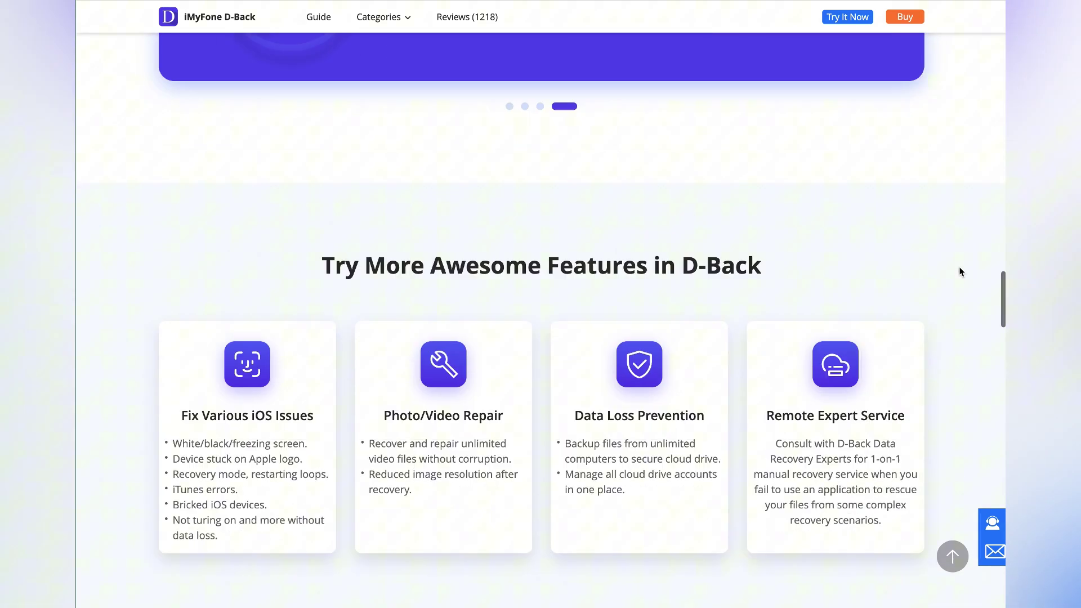
{"action": "scroll", "coordinate": [961, 270], "scroll_direction": "down", "scroll_amount": 3}
{"action": "scroll", "coordinate": [961, 271], "scroll_direction": "down", "scroll_amount": 5}
{"action": "scroll", "coordinate": [960, 271], "scroll_direction": "down", "scroll_amount": 2}
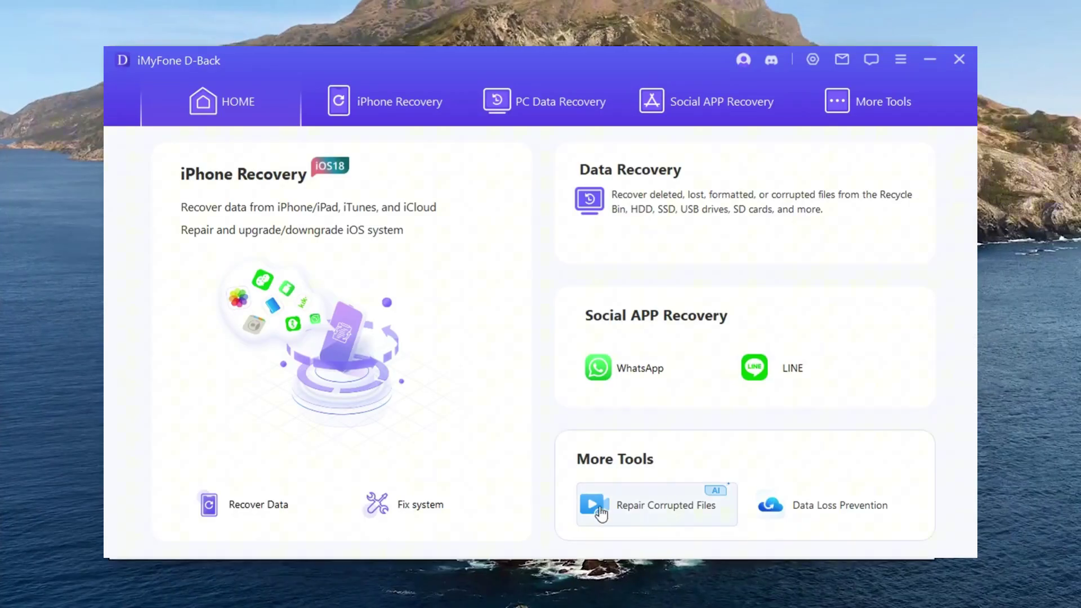
Switch to PC Data Recovery and start scanning the DATA (D) drive
{"action": "left_click", "coordinate": [533, 106]}
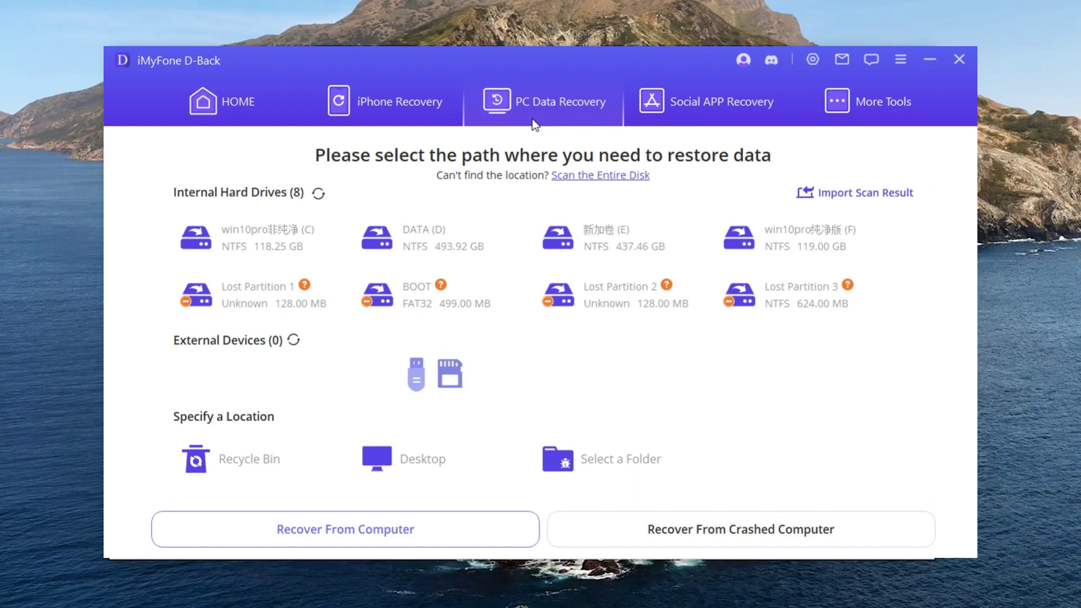
{"action": "left_click", "coordinate": [459, 237]}
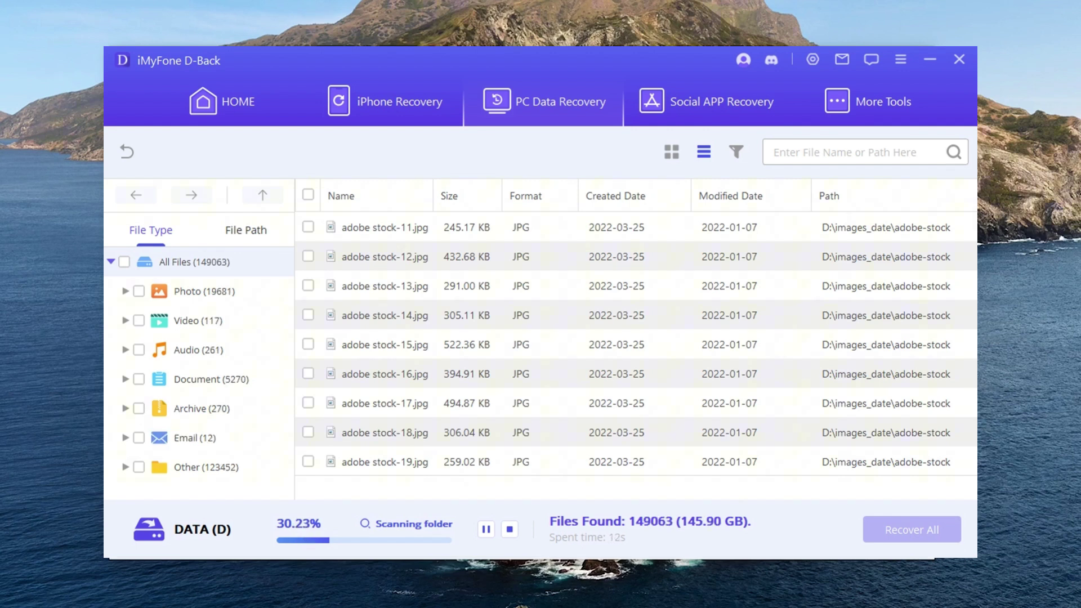
Filter results to Document > DOCX (93) and preview How to Recover Trash on Mac.docx
{"action": "left_click", "coordinate": [194, 379]}
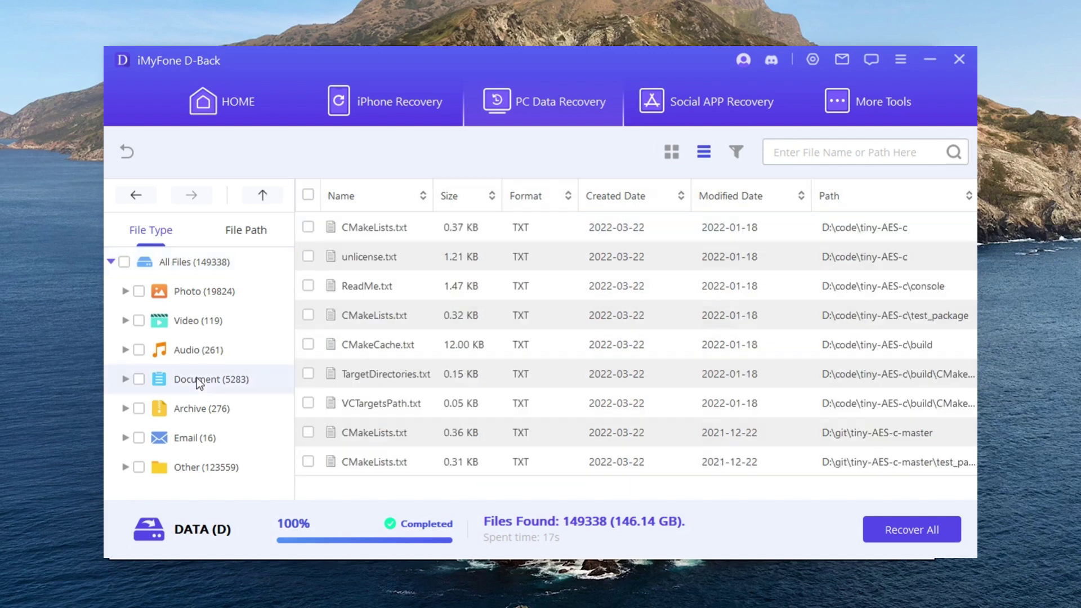
{"action": "left_click", "coordinate": [125, 380]}
{"action": "scroll", "coordinate": [215, 401], "scroll_direction": "down", "scroll_amount": 3}
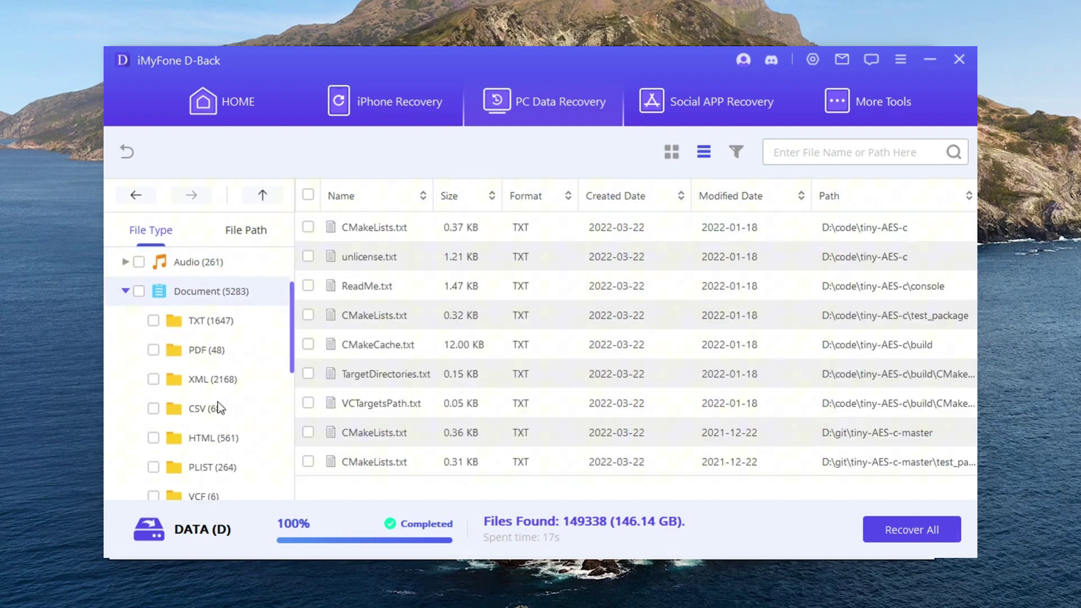
{"action": "scroll", "coordinate": [232, 408], "scroll_direction": "down", "scroll_amount": 3}
{"action": "scroll", "coordinate": [233, 407], "scroll_direction": "down", "scroll_amount": 2}
{"action": "left_click", "coordinate": [210, 351]}
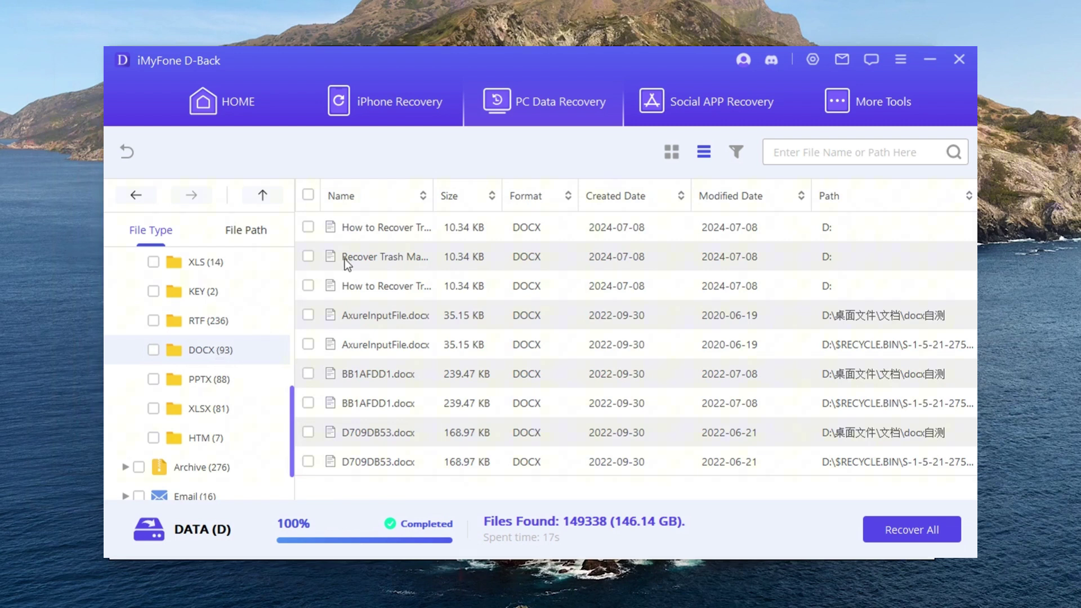
{"action": "double_click", "coordinate": [382, 226]}
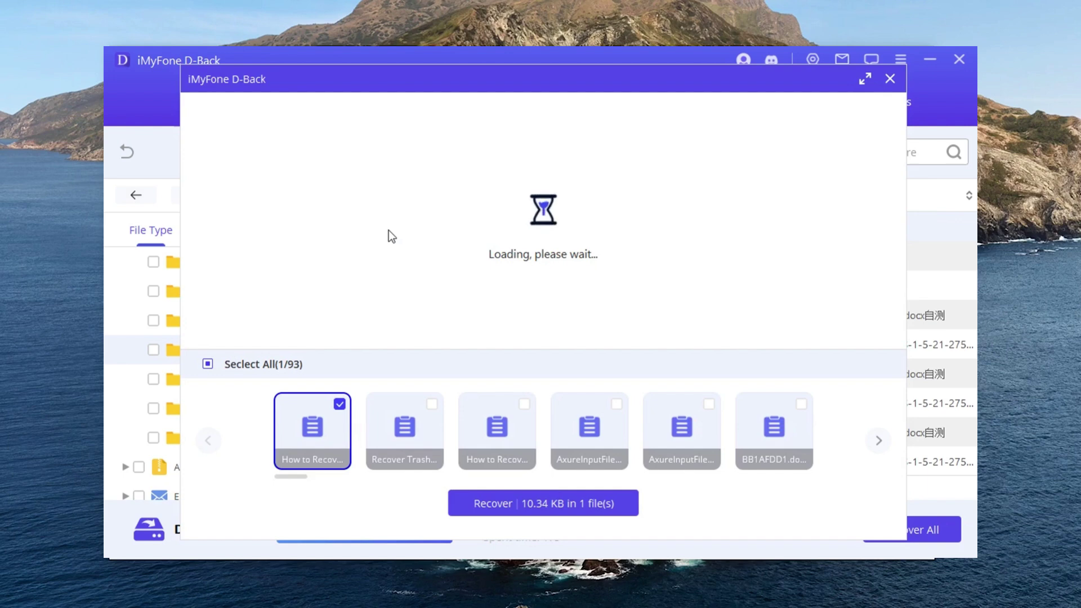
Recover How to Recover Trash on Mac.docx into the chosen save folder
{"action": "left_click", "coordinate": [480, 500]}
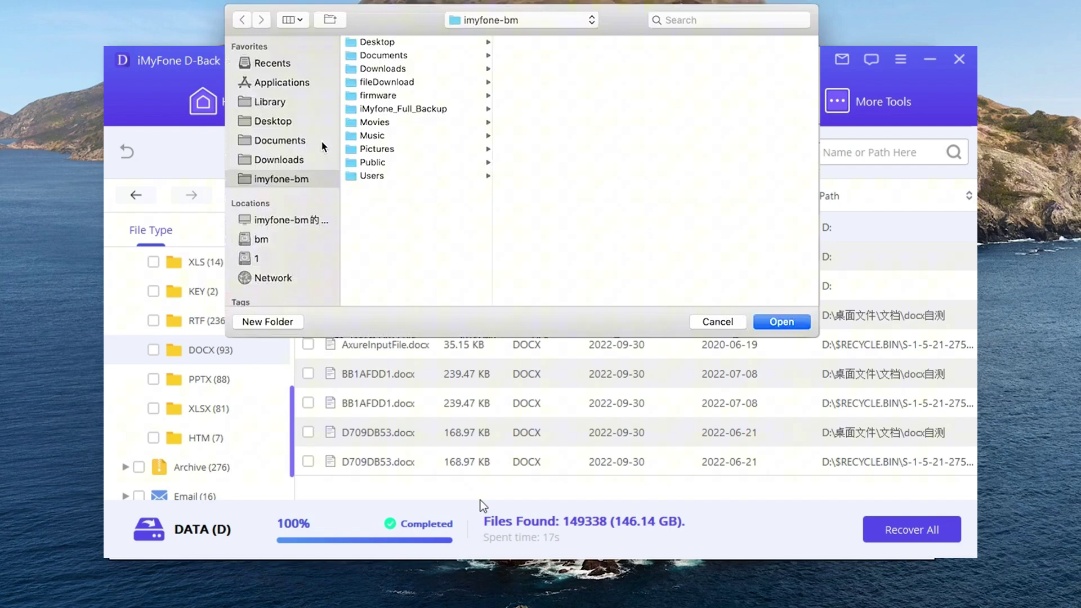
{"action": "left_click", "coordinate": [792, 325]}
{"action": "left_click", "coordinate": [580, 386]}
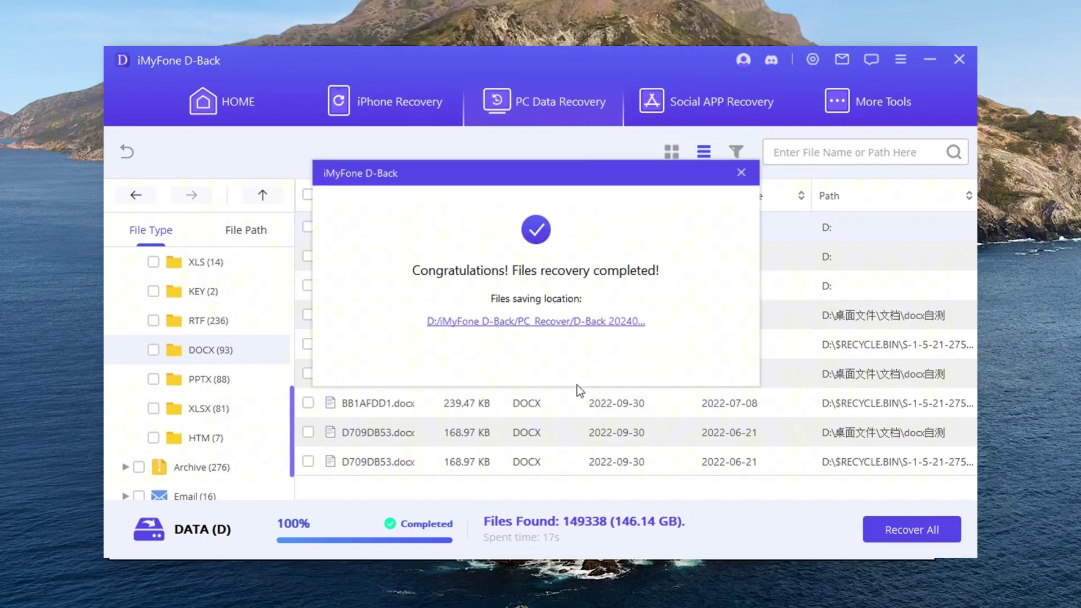
Open the saving location and go into the Document folders holding the recovered .doc files
{"action": "left_click", "coordinate": [555, 318]}
{"action": "double_click", "coordinate": [438, 80]}
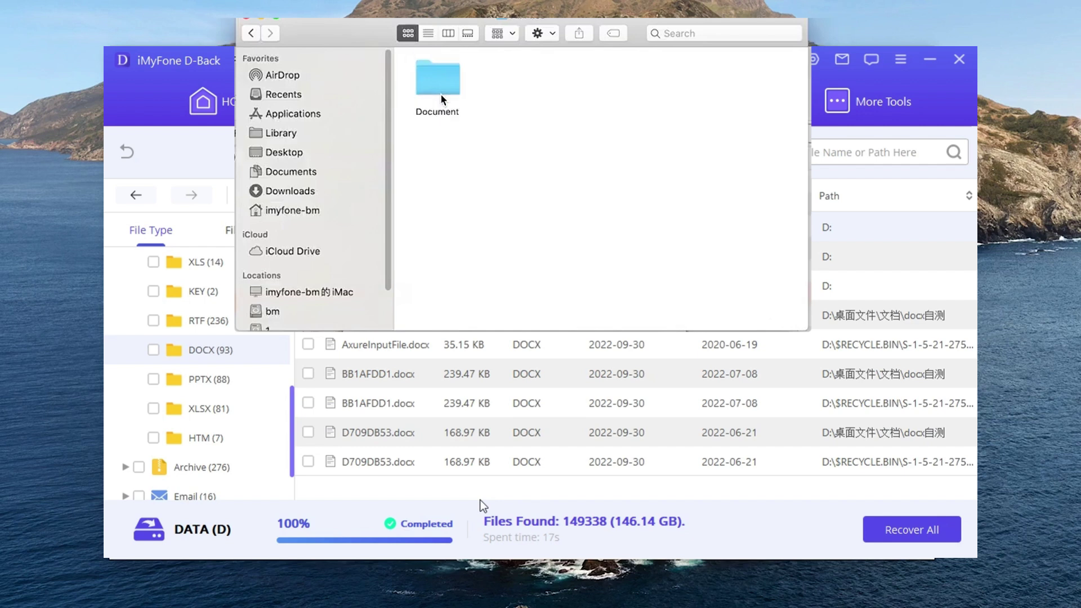
{"action": "double_click", "coordinate": [438, 81]}
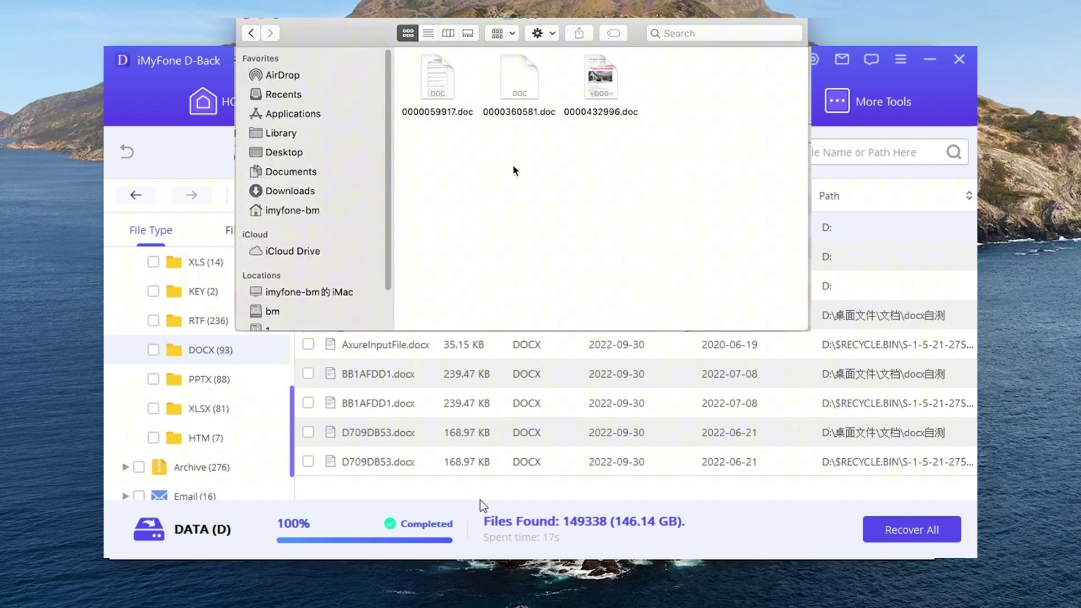